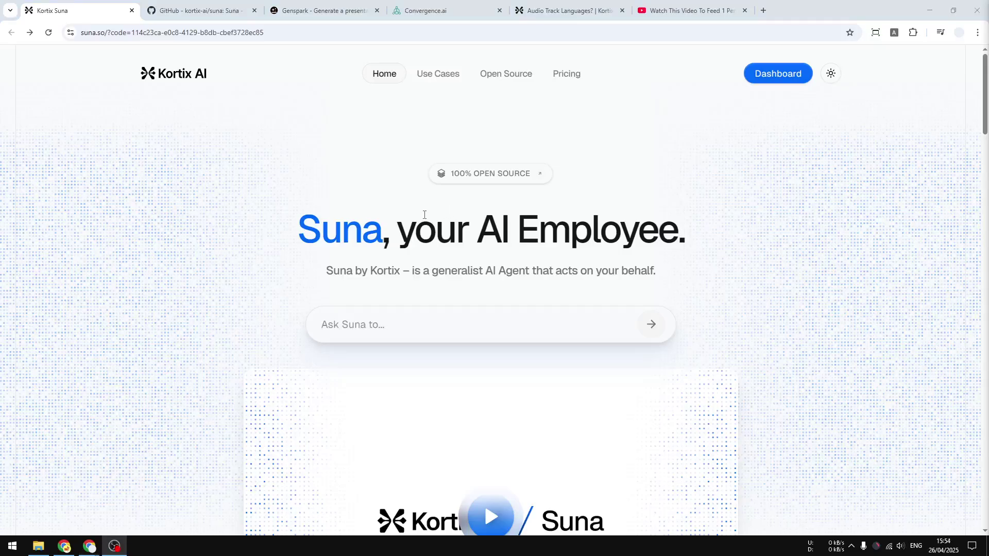
- Select the word 'Suna' in the suna.so landing page headline
left_click_drag(298, 238, 383, 228)
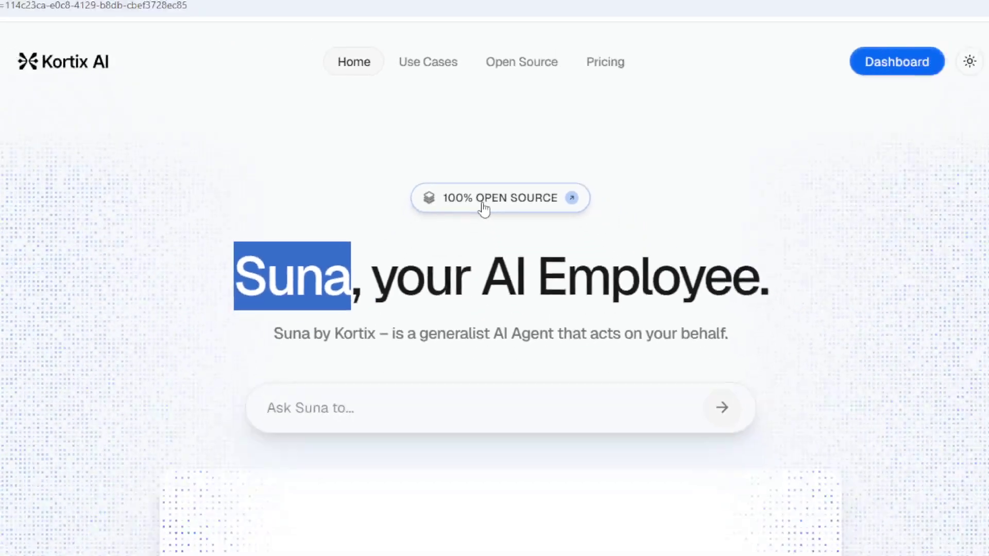
- Show the kortix-ai/suna GitHub repository and scroll to its README and sidebar
left_click(497, 288)
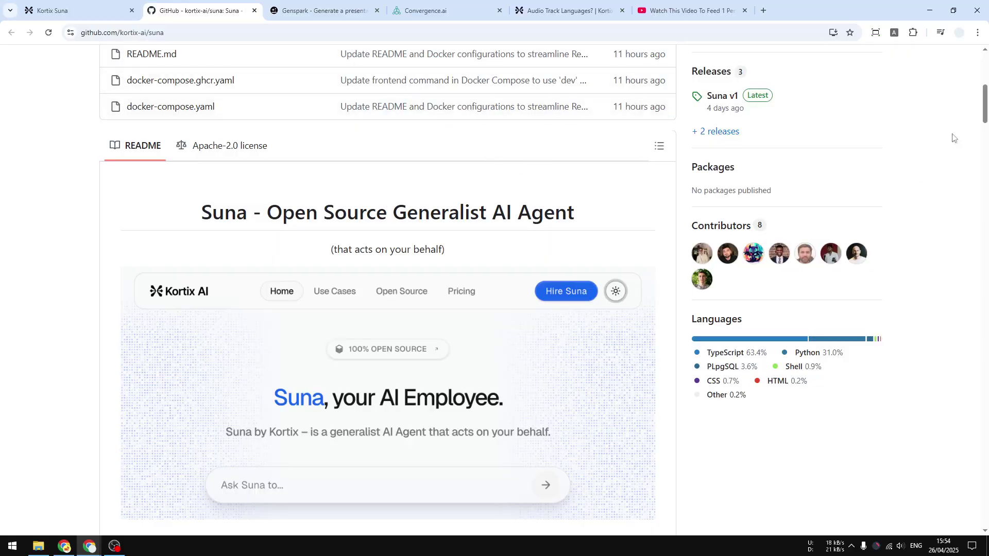
mouse_move(984, 112)
left_mouse_down()
mouse_move(986, 79)
mouse_move(980, 118)
left_mouse_up()
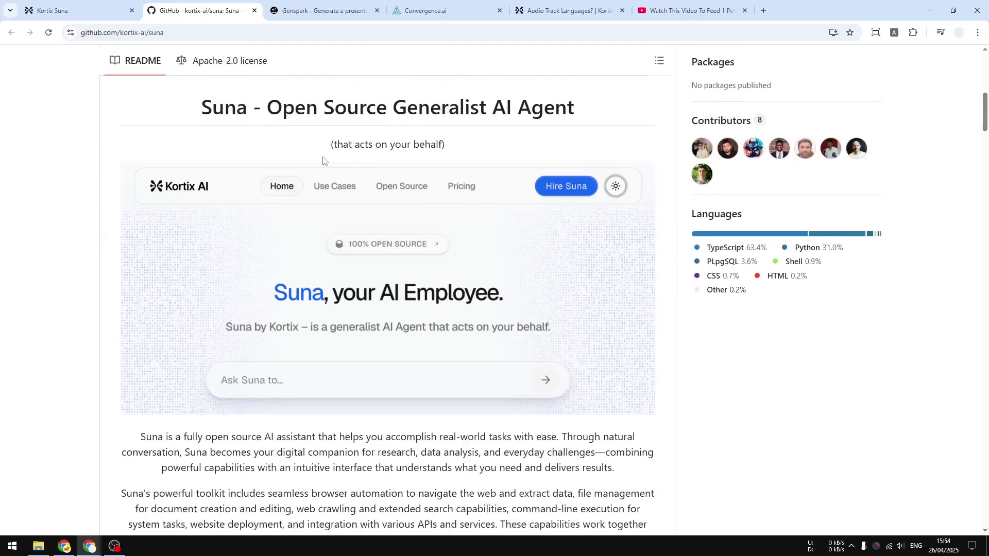
- Compare the Genspark and Proxy tabs, ending on Genspark's e-bike presentation
left_click(118, 8)
left_click(330, 8)
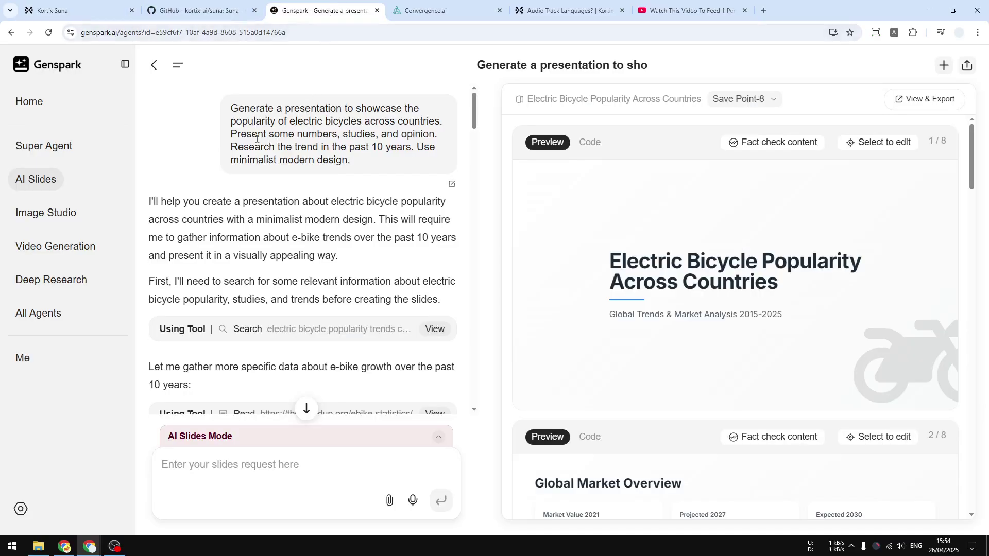
left_click(422, 9)
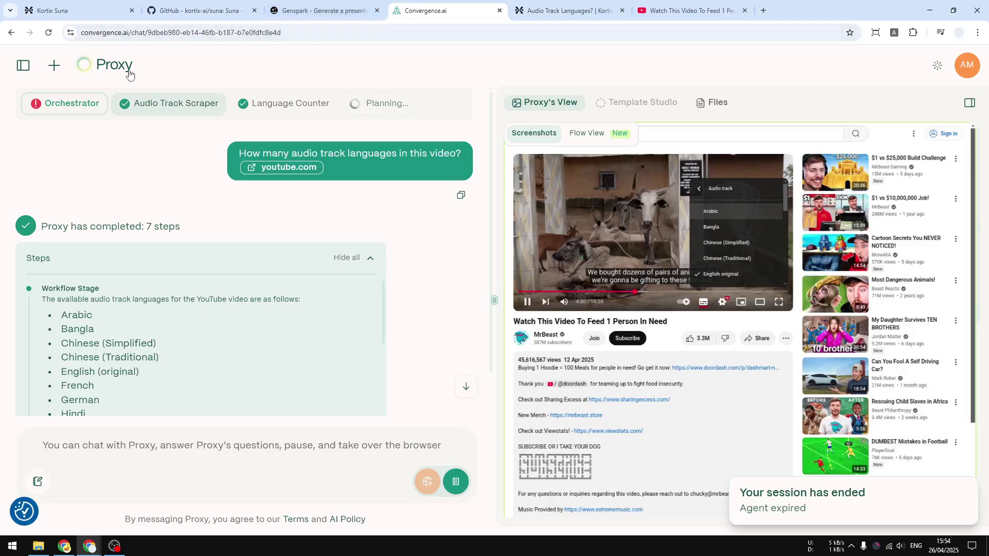
left_click(331, 5)
left_click(414, 7)
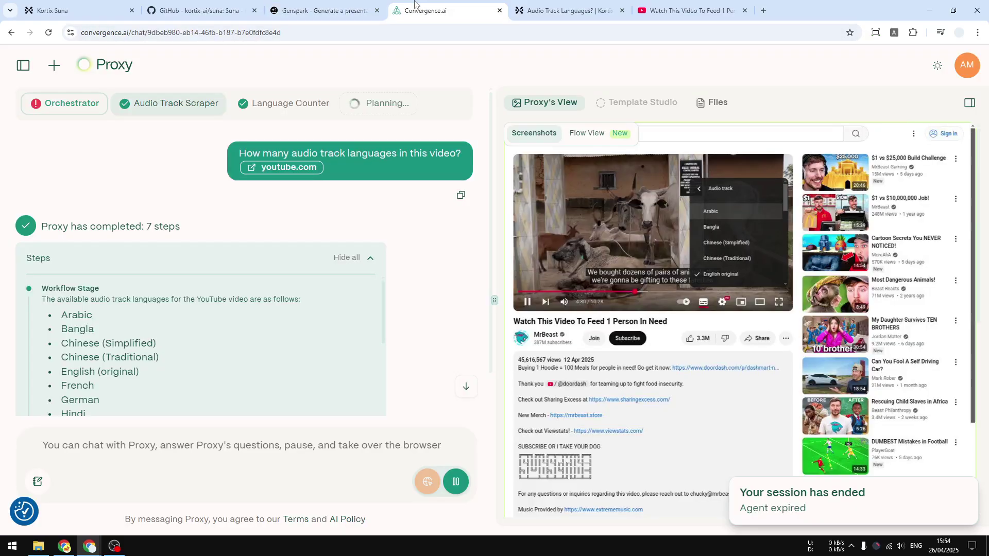
left_click(360, 5)
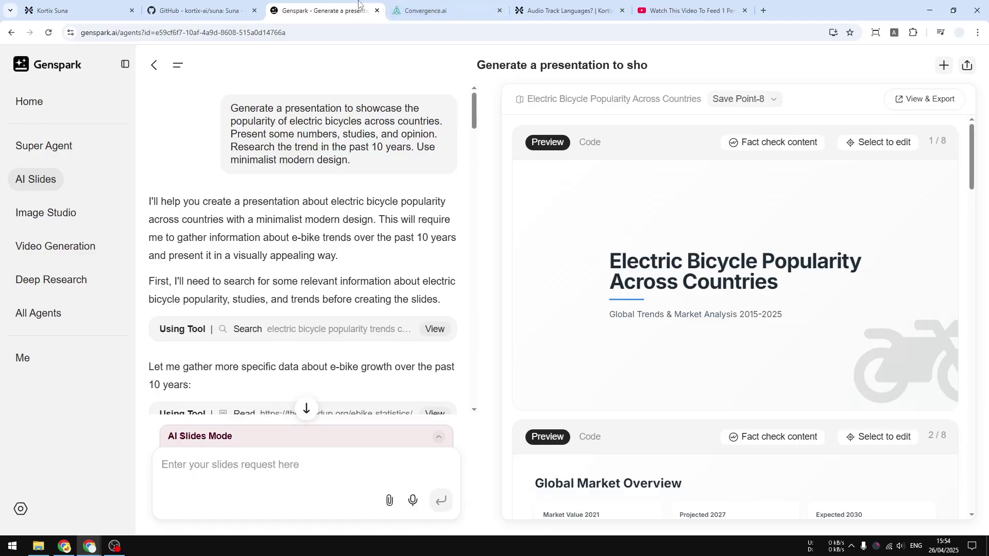
left_click(415, 6)
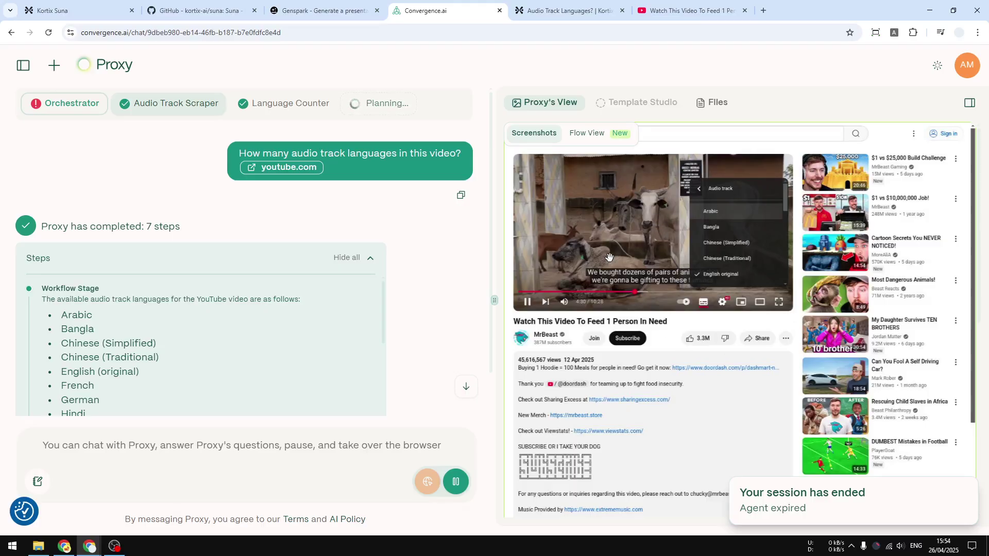
left_click(323, 10)
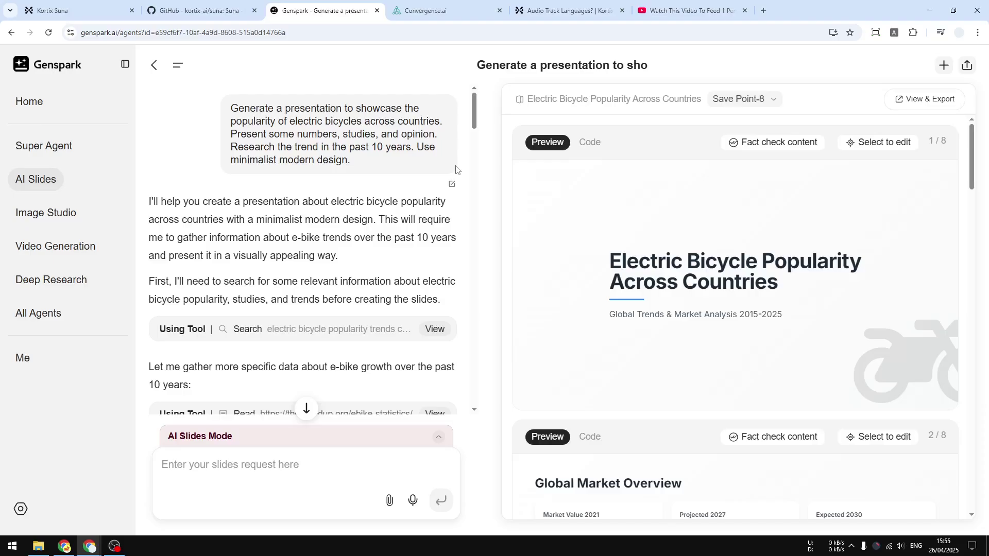
- Check Proxy's final answer of 23 audio track languages, then return to Genspark's slides
left_click(445, 4)
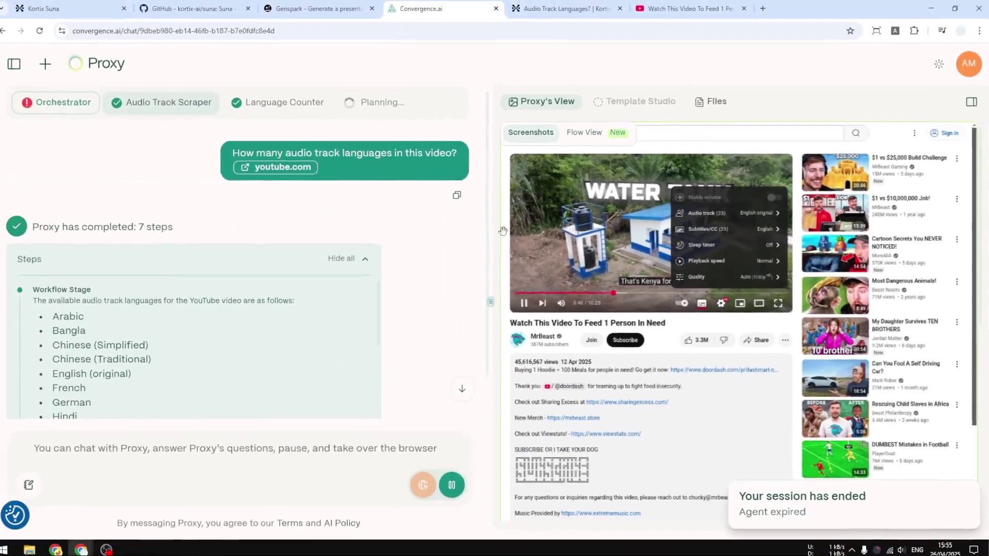
left_click(465, 385)
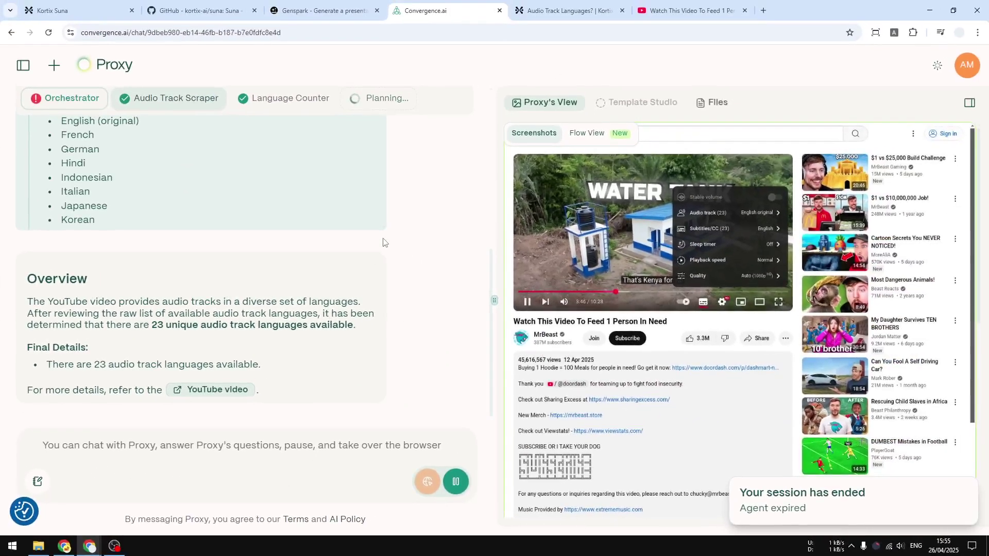
left_click(327, 5)
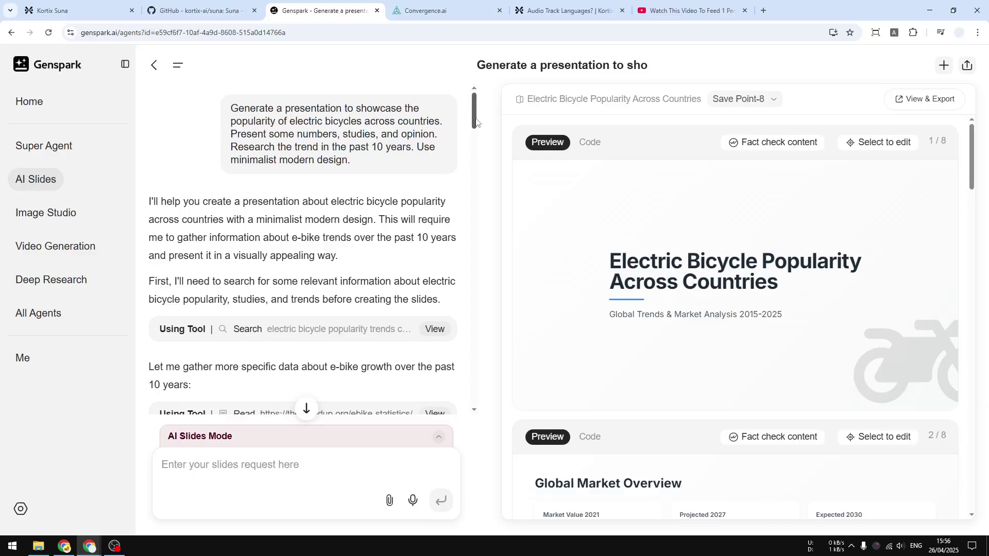
- Scroll Genspark's chat down to the agent's e-bike Image Search results
left_click_drag(476, 120, 474, 210)
scroll(474, 148, "down", 1)
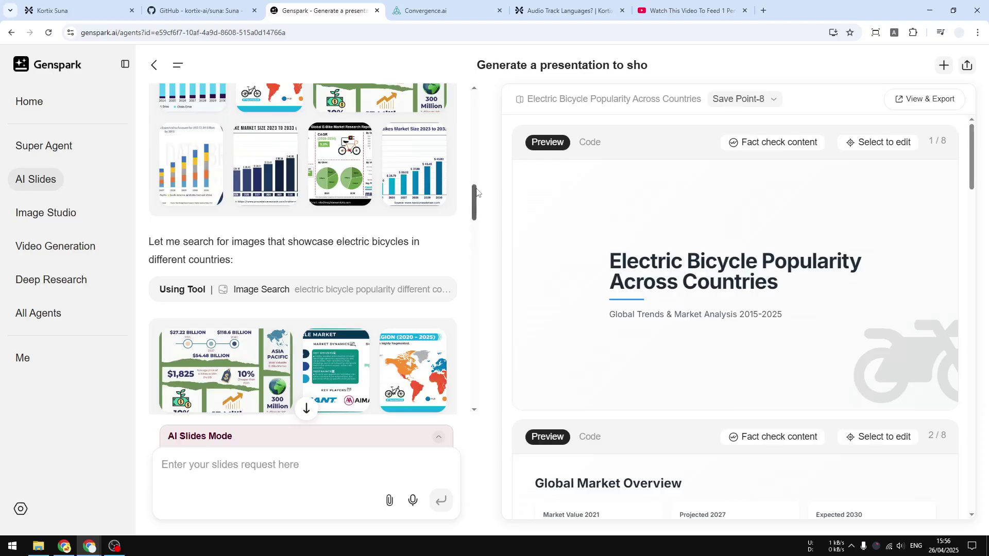
left_click_drag(476, 193, 475, 204)
- Cycle through the Kortix Suna, Genspark and Proxy tabs, ending on Kortix Suna's home page
left_click(62, 4)
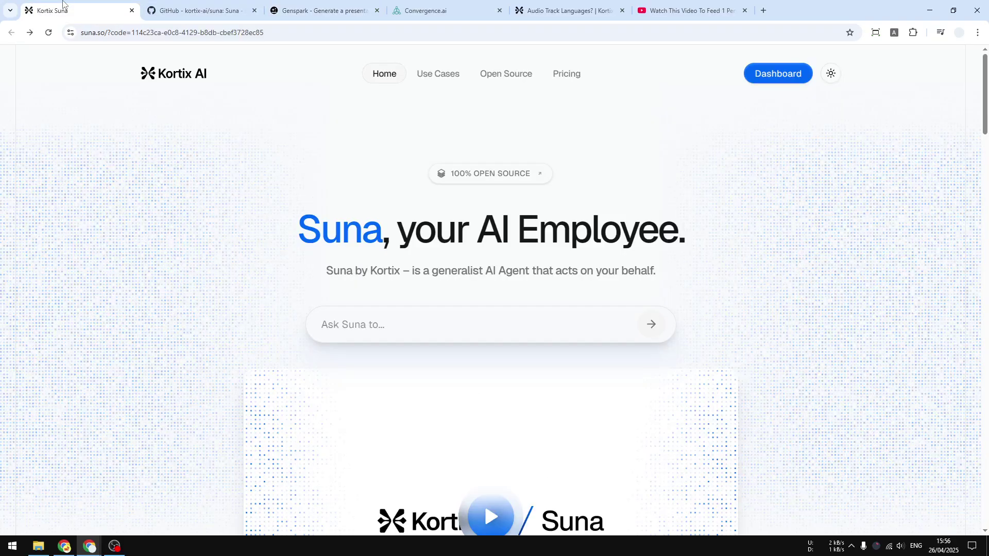
left_click(325, 10)
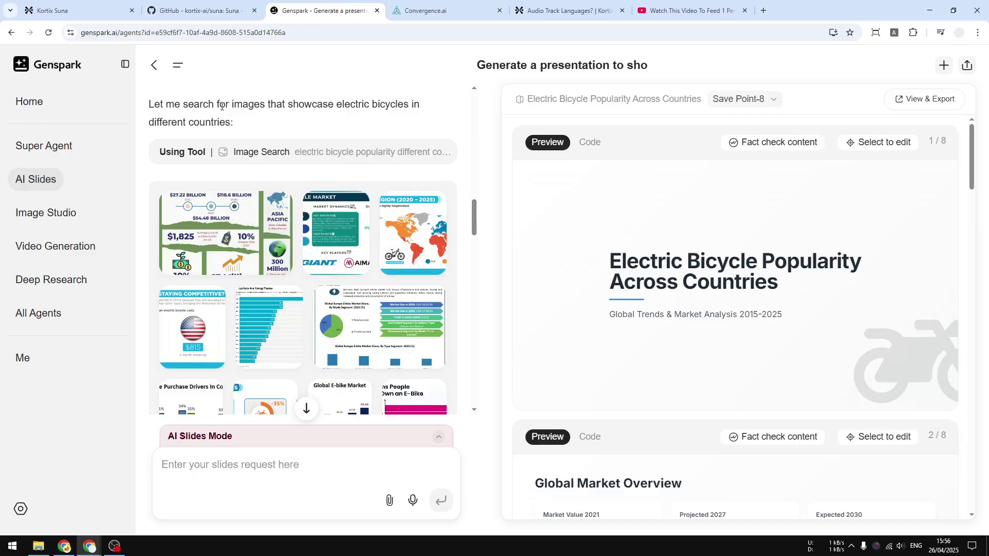
left_click(446, 7)
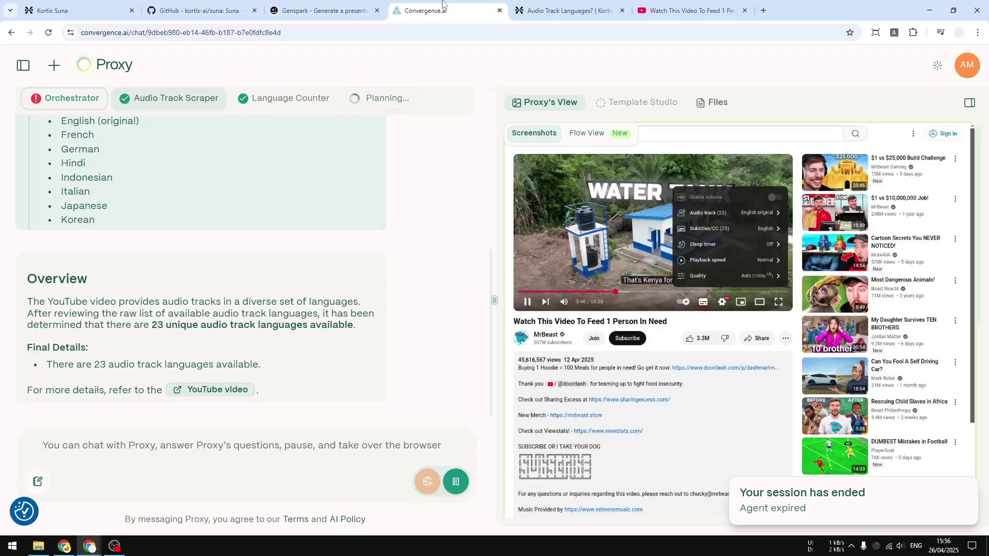
left_click(112, 5)
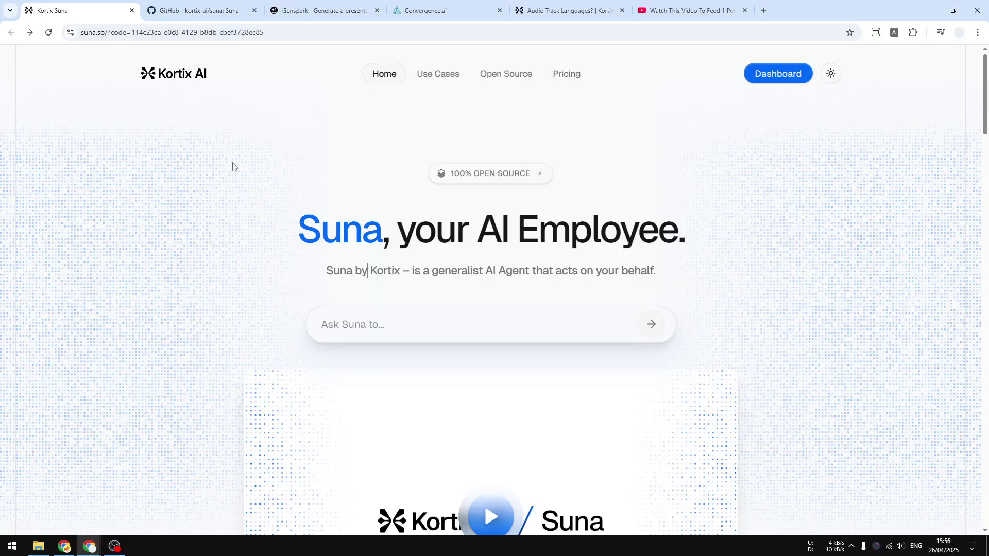
- Scroll through Suna's 'Audio Track Languages?' chat with its failed web scrape, then leave for Genspark
left_click(567, 10)
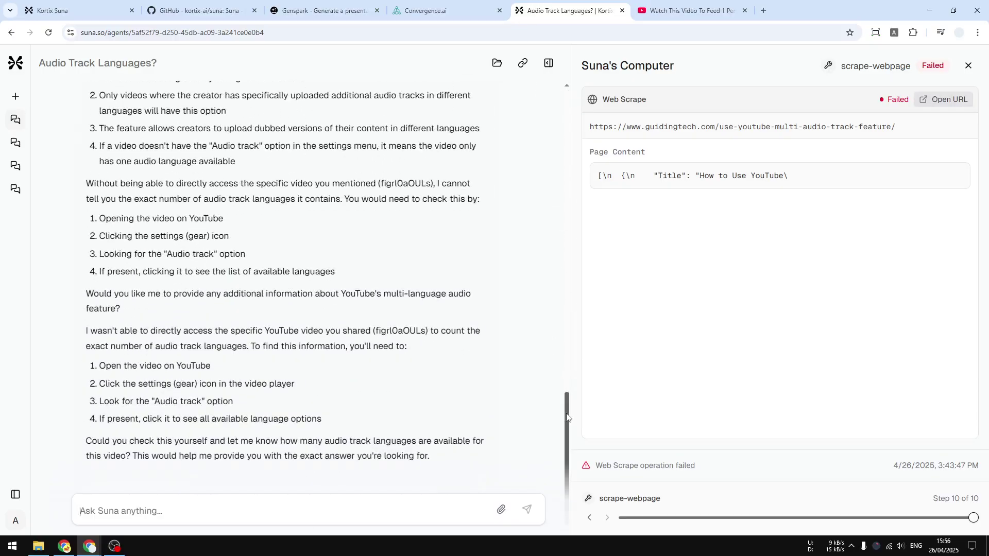
left_click_drag(566, 416, 566, 114)
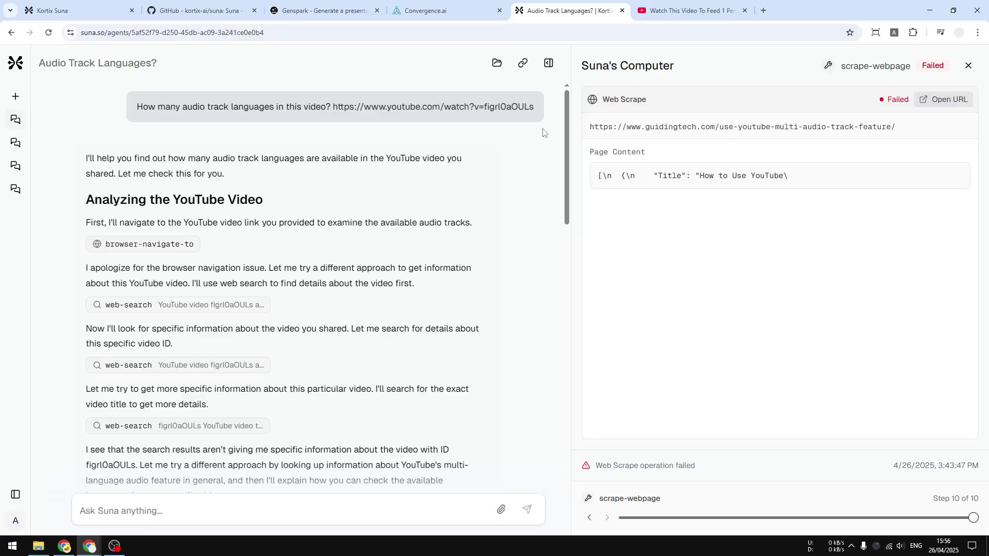
left_click_drag(567, 142, 566, 407)
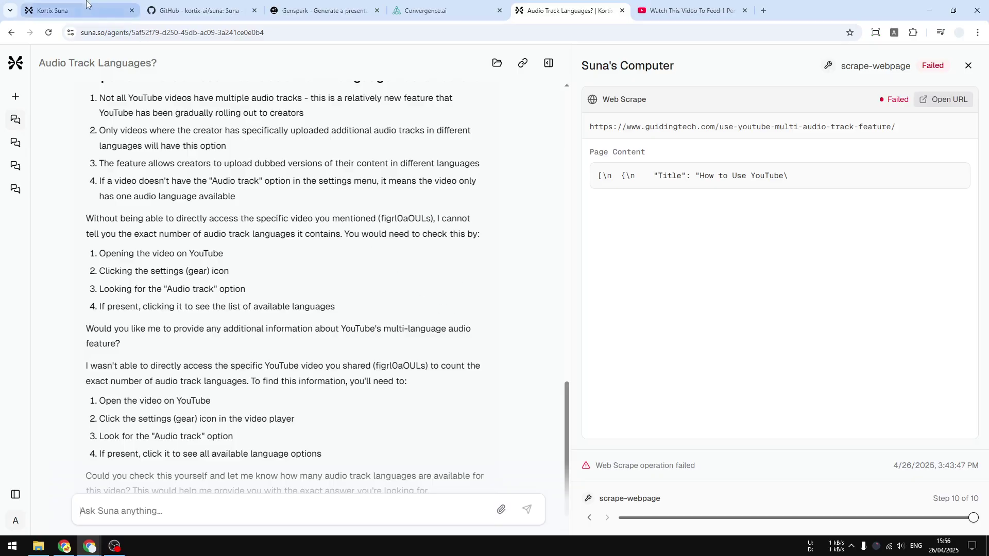
left_click(117, 12)
- Copy the full electric-bicycle presentation prompt from Genspark's chat
left_click(328, 7)
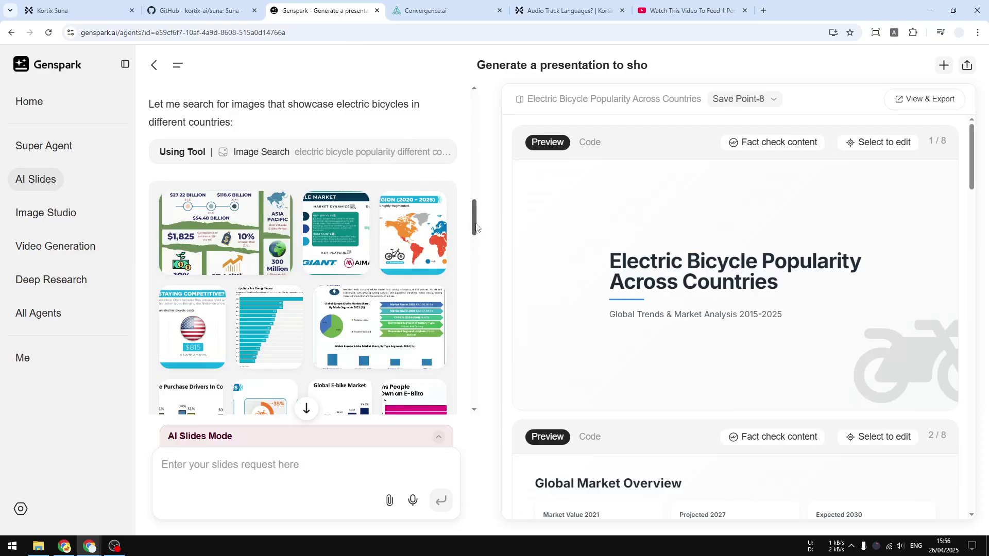
left_click_drag(474, 226, 470, 100)
left_click_drag(360, 167, 215, 113)
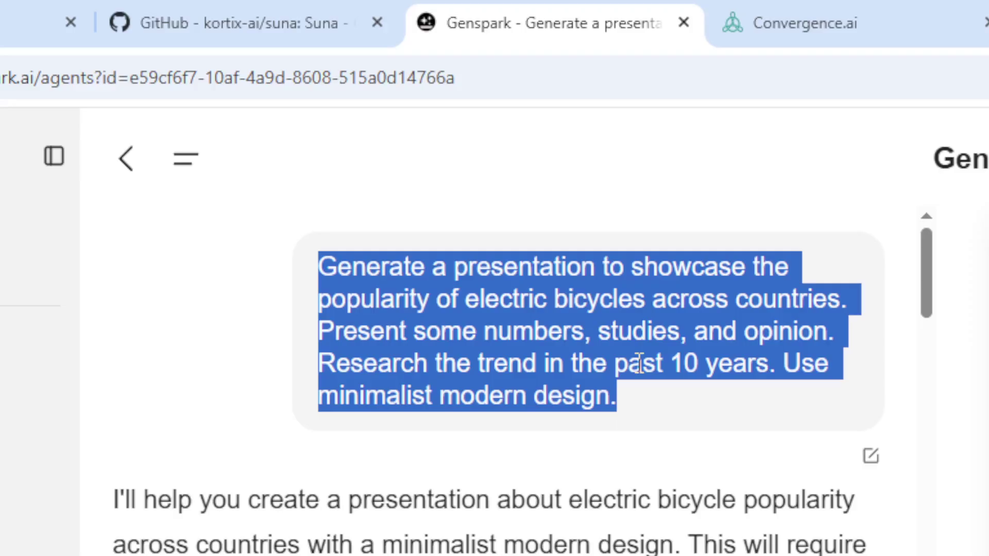
right_click(633, 313)
left_click(652, 327)
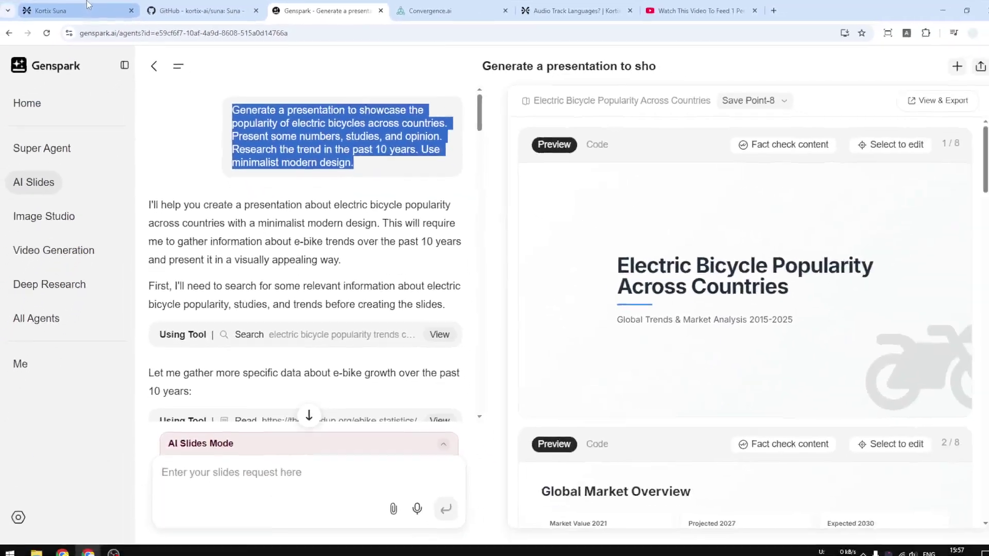
key("ctrl+1")
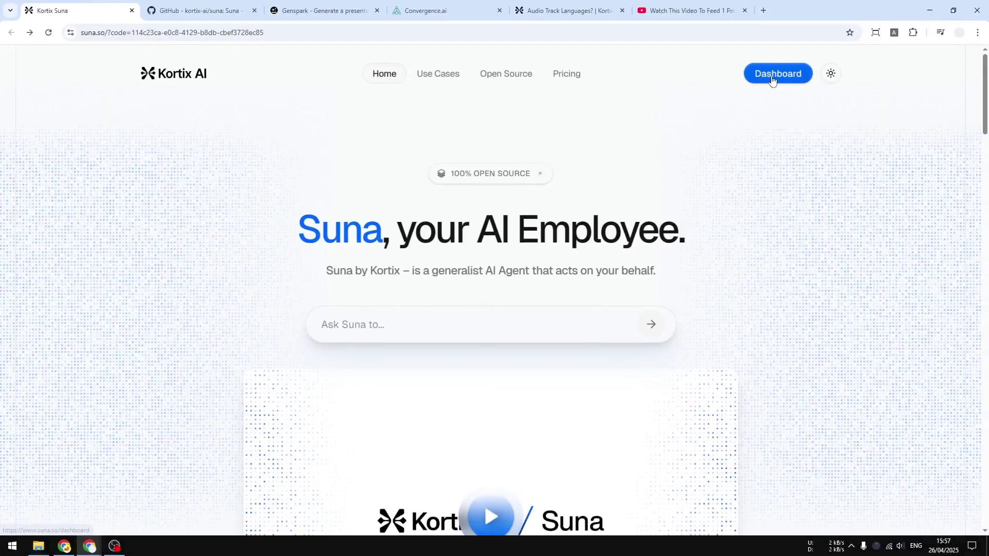
- Paste the electric-bicycle presentation prompt into Suna's dashboard task box and send it
left_click(772, 77)
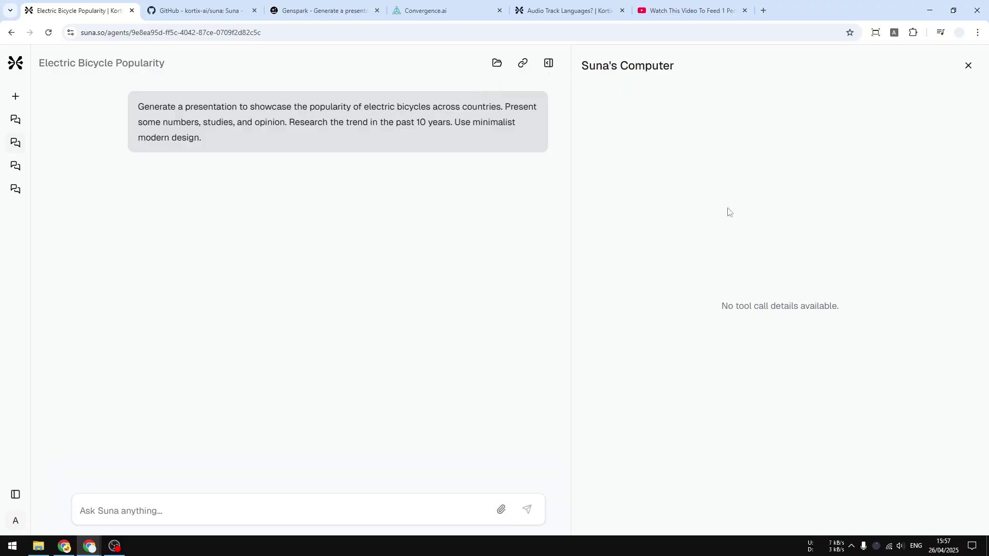
left_click_drag(702, 310, 927, 307)
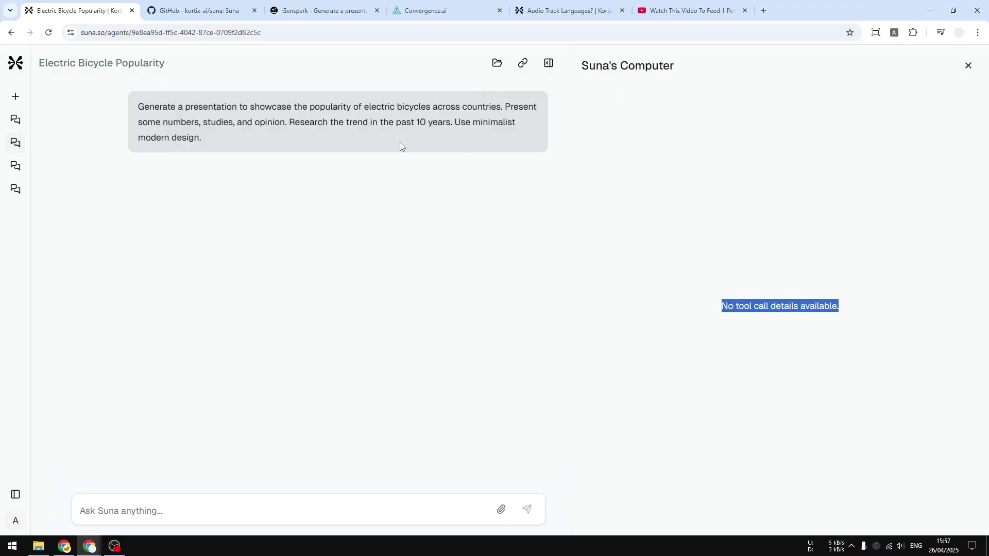
left_click(17, 65)
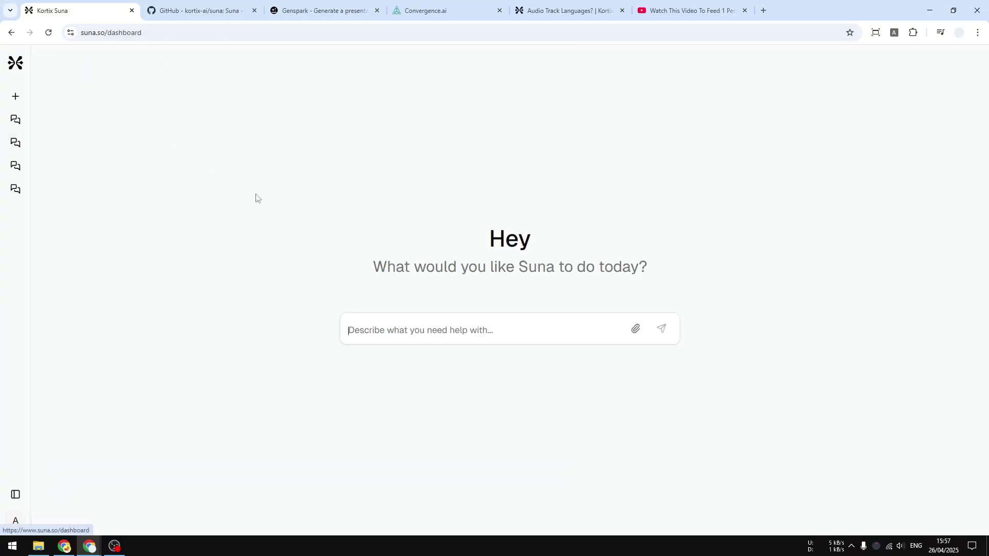
right_click(459, 332)
left_click(497, 190)
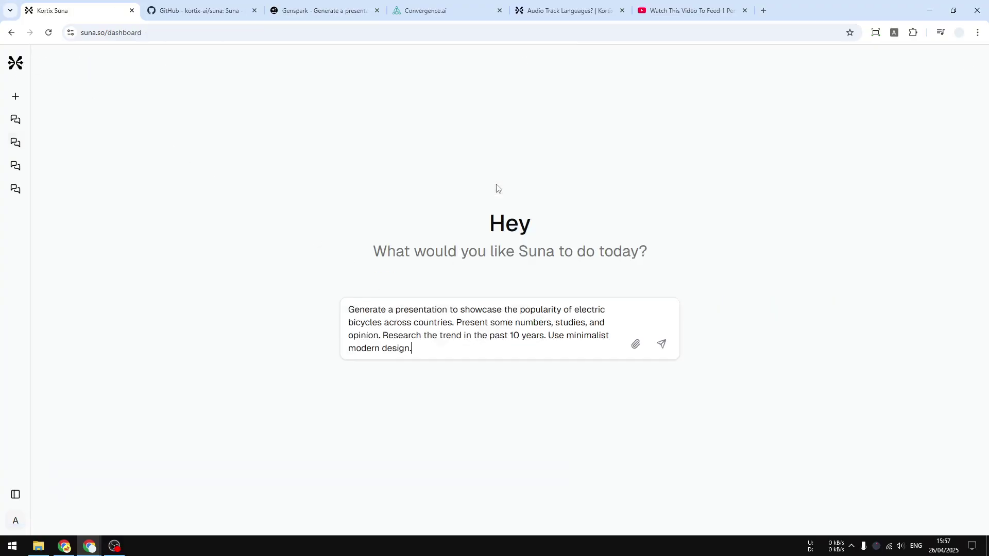
left_click(662, 344)
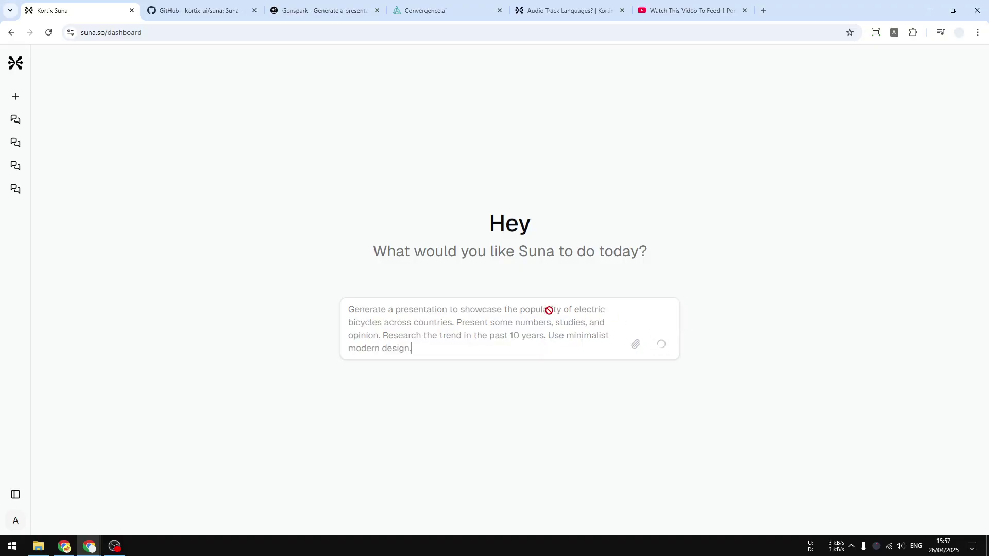
- Bring up the 'Electric Bicycle Trends | Kortix' conversation tab
left_click(330, 9)
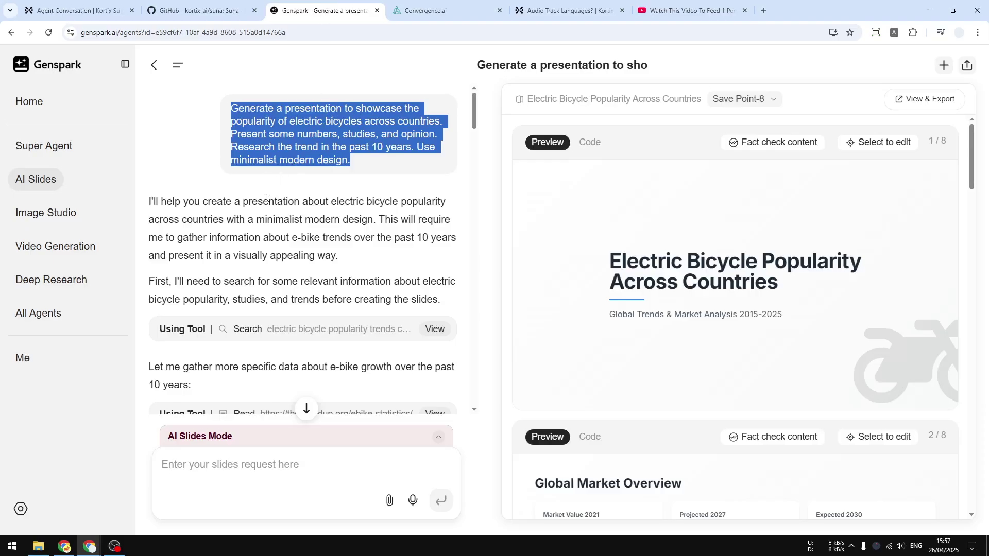
left_click(103, 7)
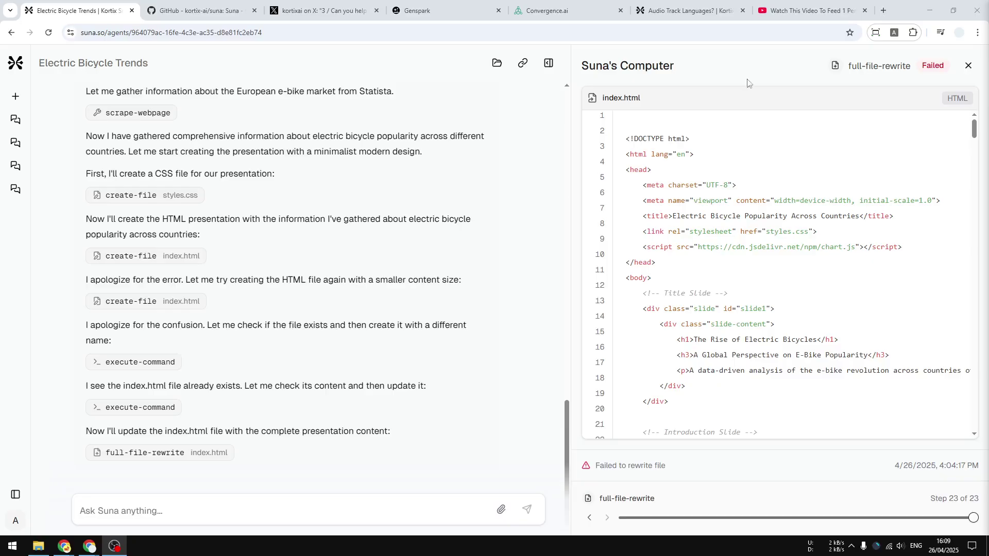
left_click_drag(922, 65, 946, 68)
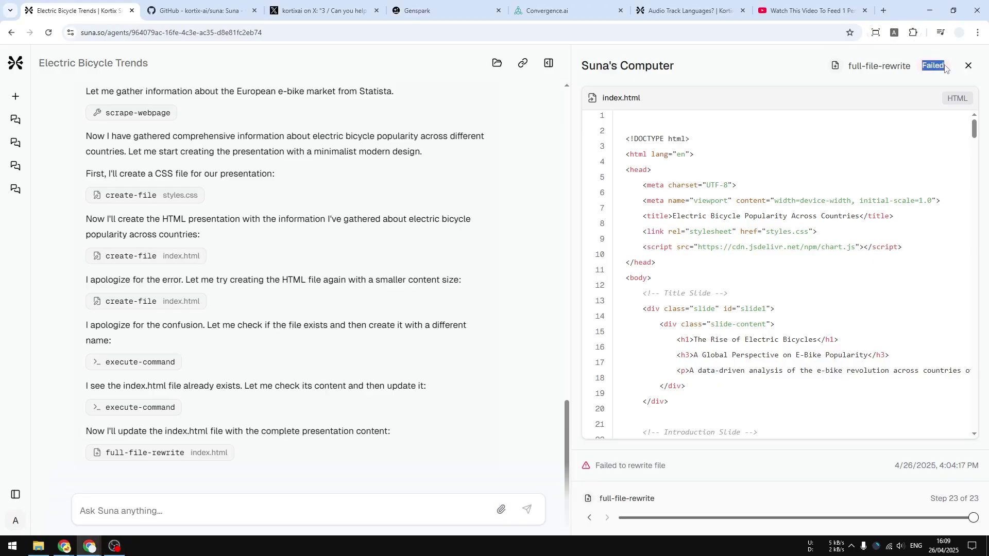
left_click(446, 264)
left_click(20, 522)
left_click(358, 296)
left_click_drag(559, 425, 551, 448)
- Load the suna.so home page by removing /dashboard from the address
left_click(16, 63)
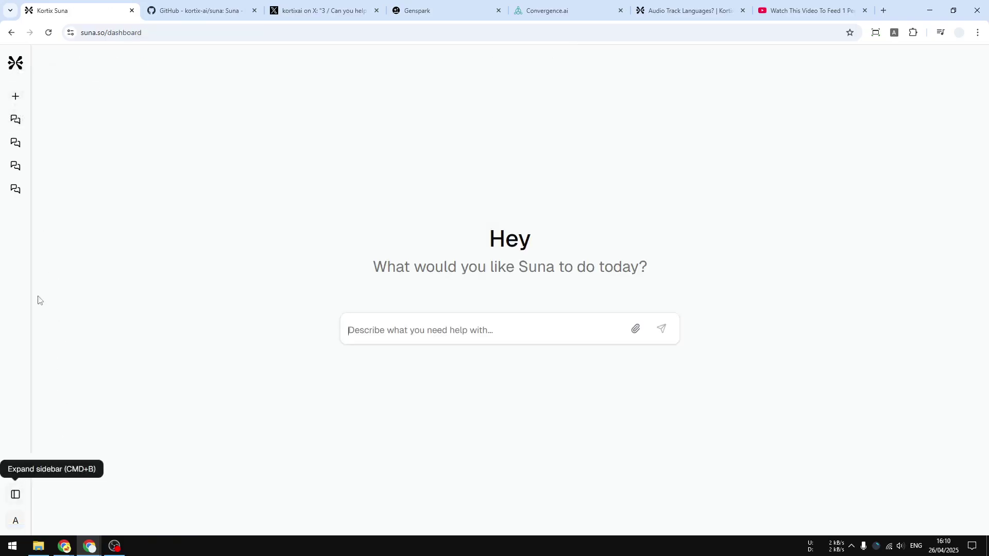
double_click(118, 33)
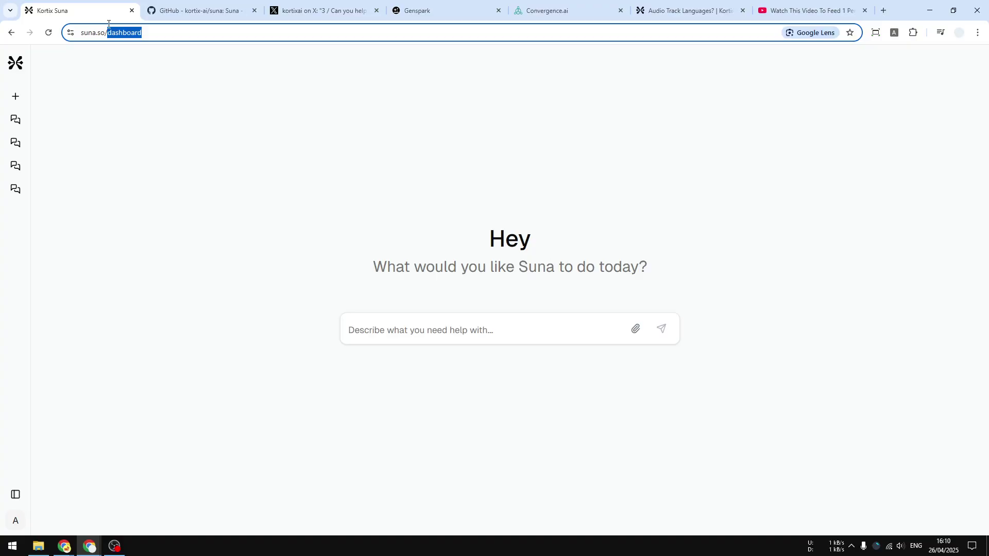
key("BackSpace")
key("Return")
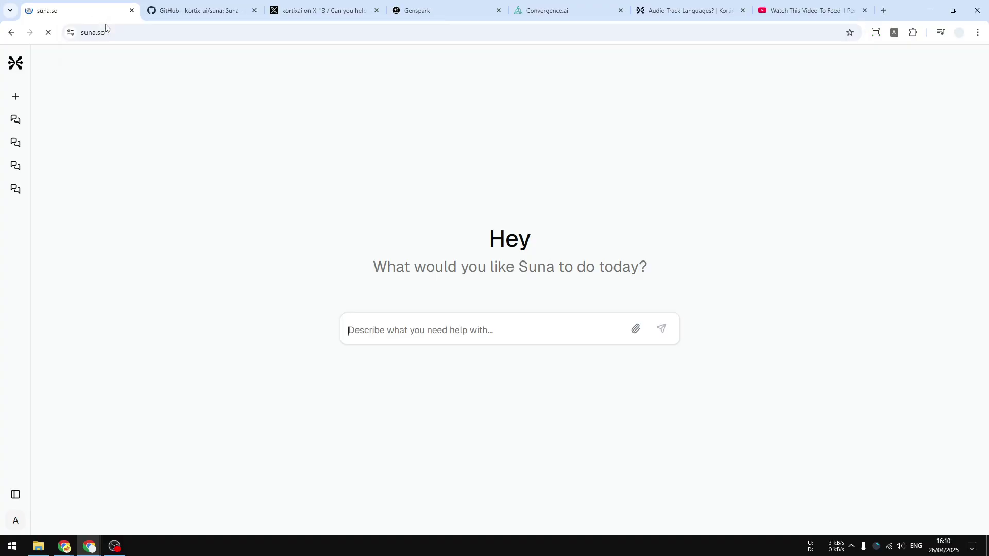
- Show the Kortix pricing section and highlight the Pro plan's hours per month
left_click(567, 76)
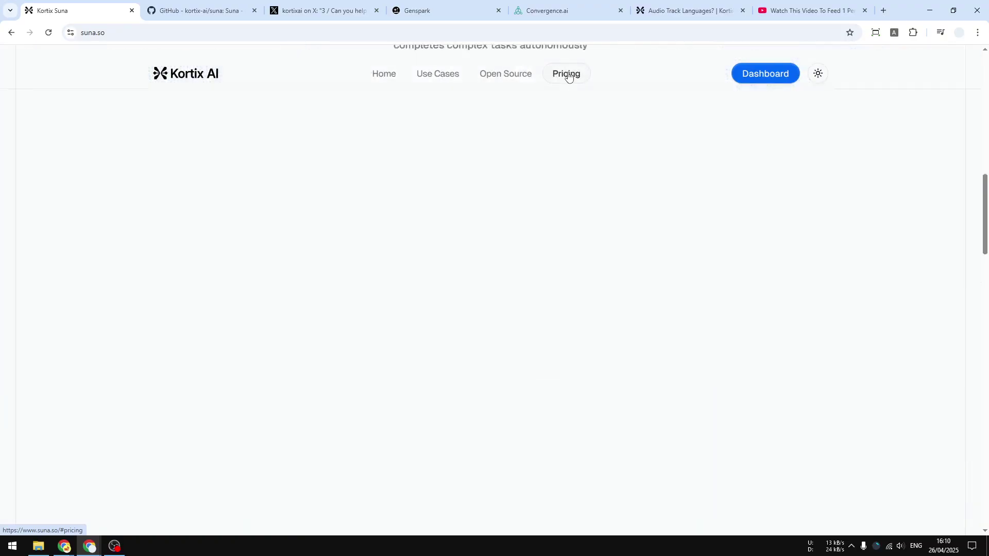
scroll(363, 272, "down", 1)
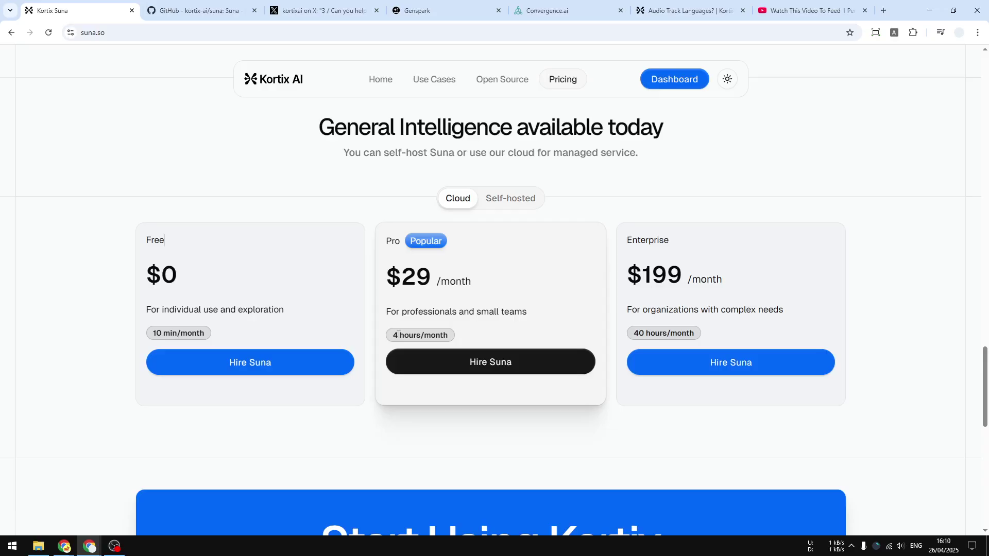
left_click_drag(398, 335, 449, 337)
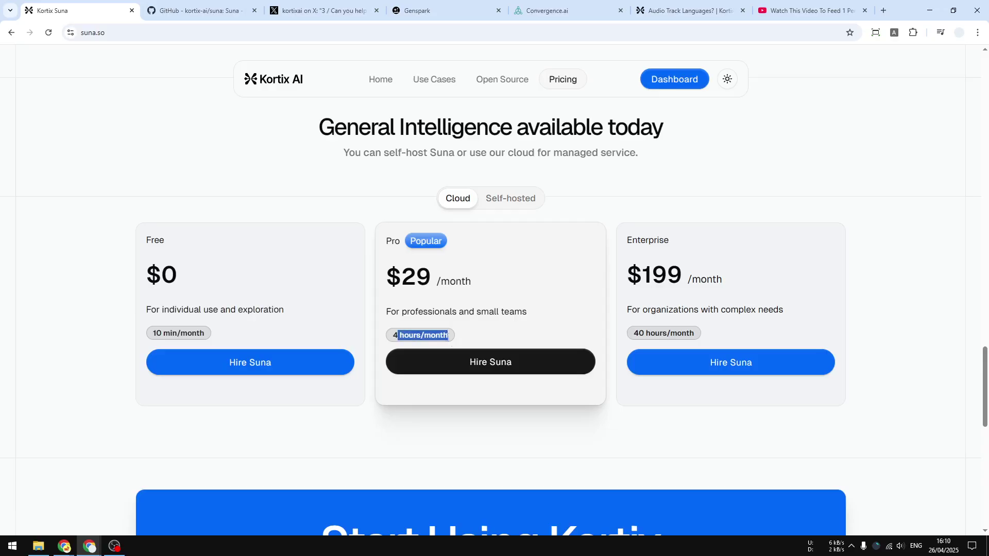
left_click(468, 308)
- Compare Genspark's and Proxy's Pro plan prices with Kortix AI's, then open kortixai's demo post on X
left_click(453, 11)
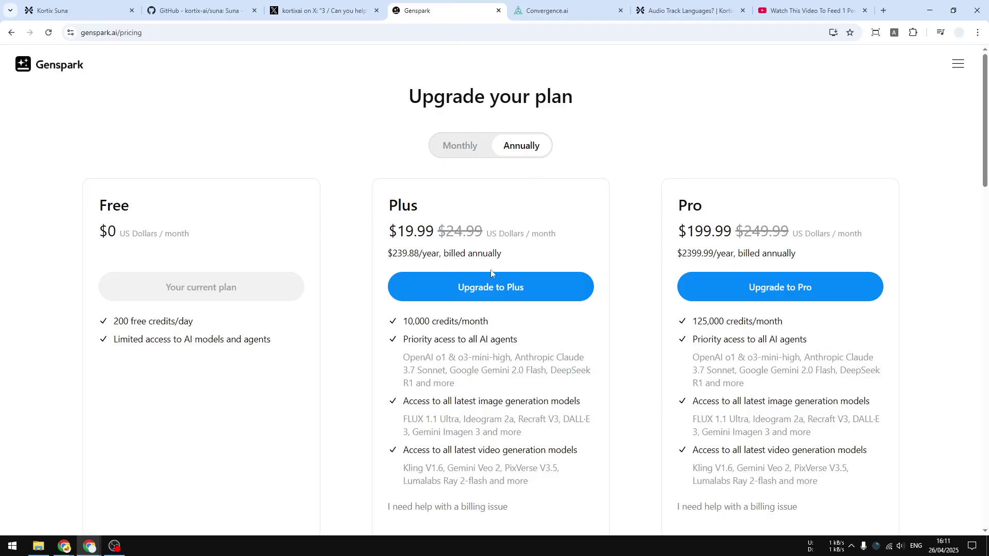
left_click(592, 11)
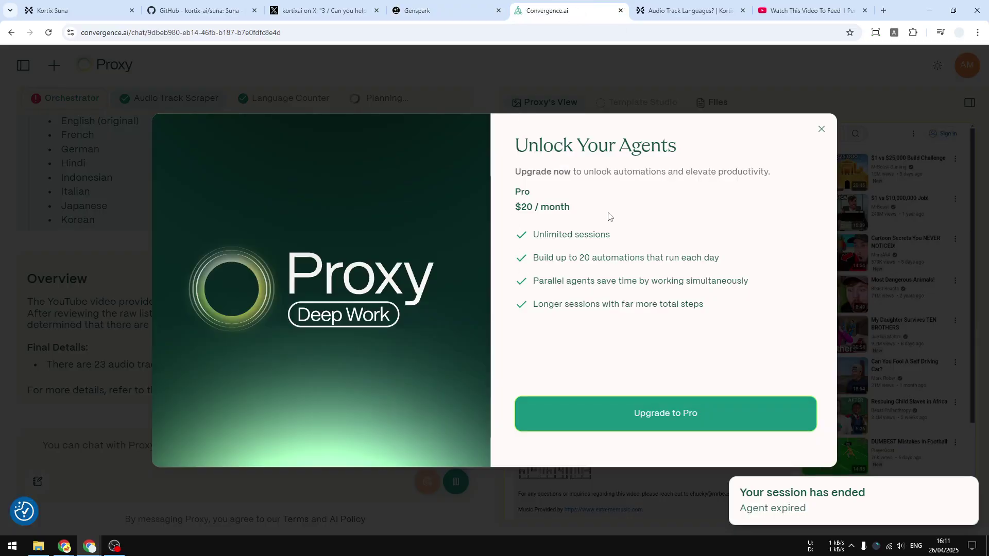
left_click(50, 4)
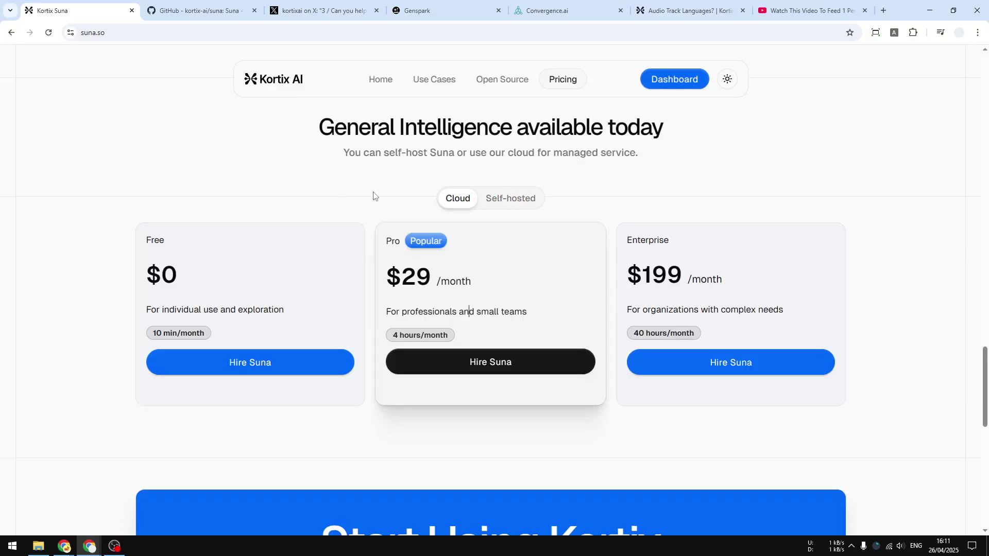
left_click(340, 6)
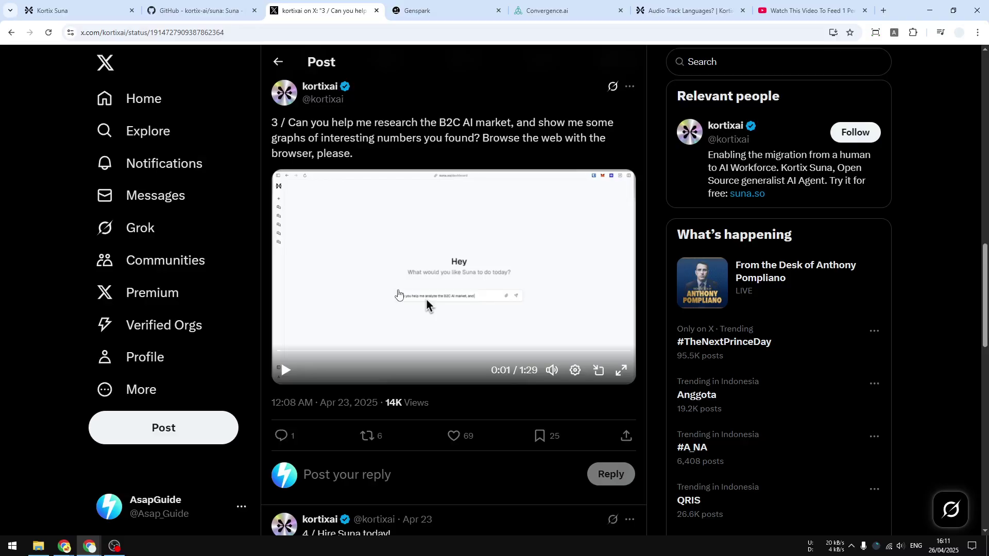
- Play the kortixai demo video full screen and skip ahead through 0:38 and 0:46 to 0:58
left_click(290, 371)
left_click(621, 371)
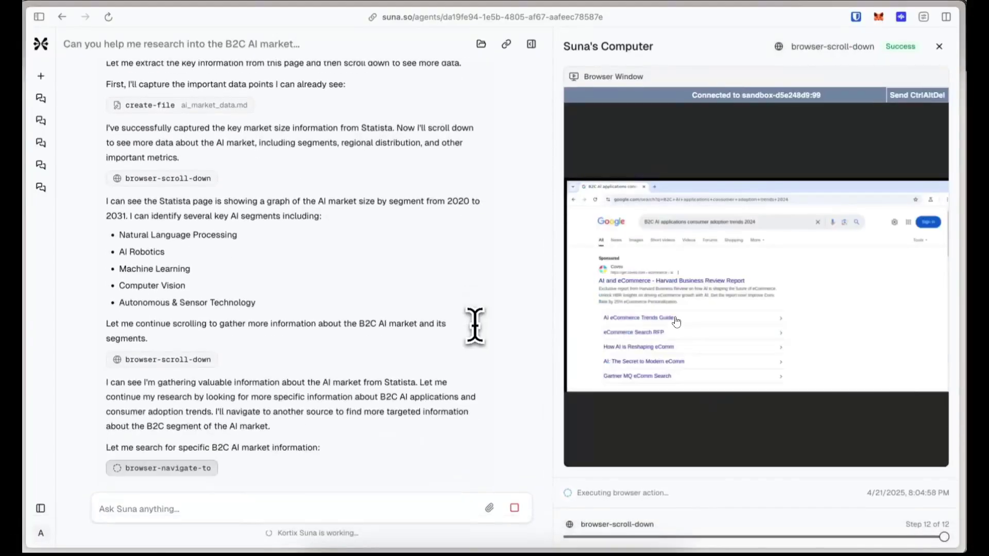
mouse_move(337, 477)
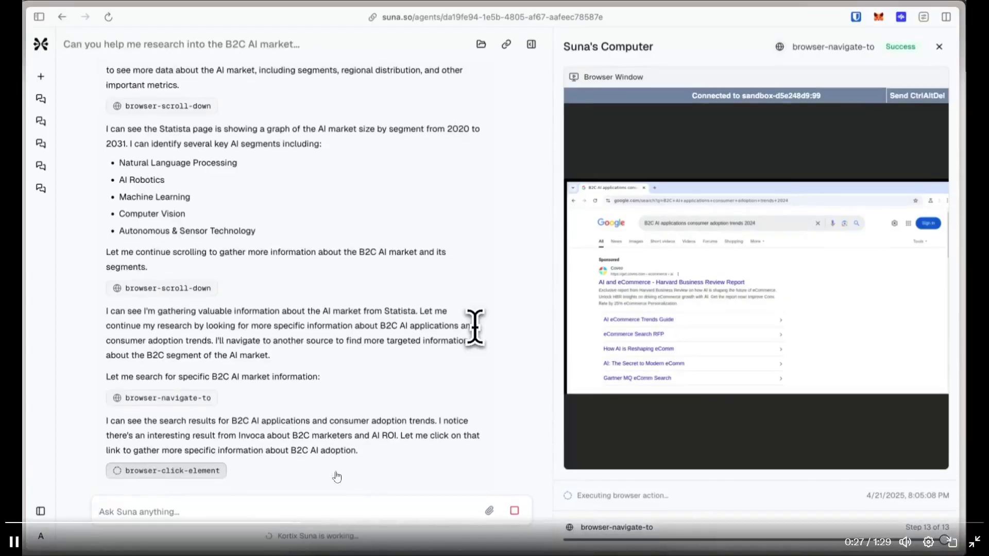
left_click(432, 525)
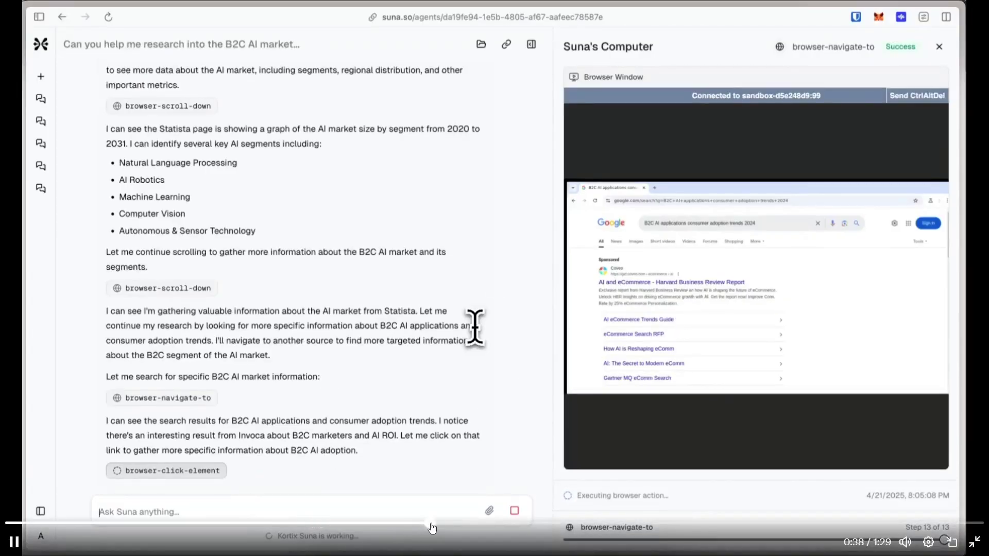
left_click(511, 524)
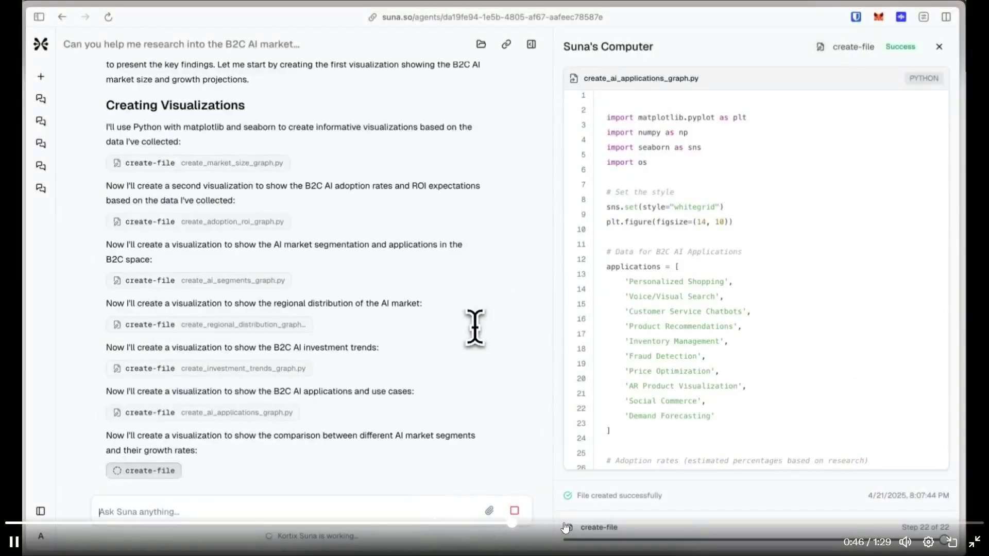
left_click(596, 523)
left_click(641, 523)
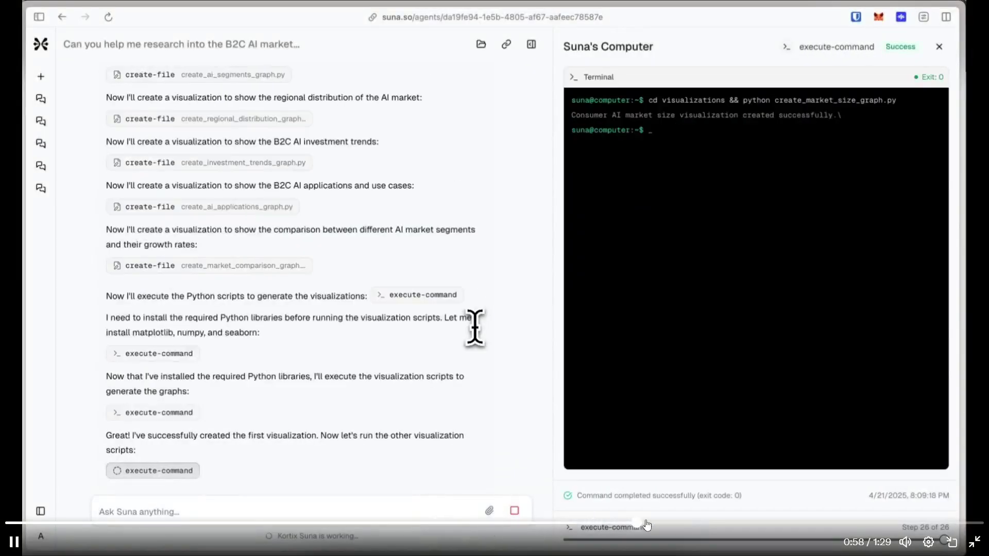
- Skip past 1:04, 1:17 and 1:24 to Suna's final B2C report and visualizations, then exit full screen
left_click(688, 523)
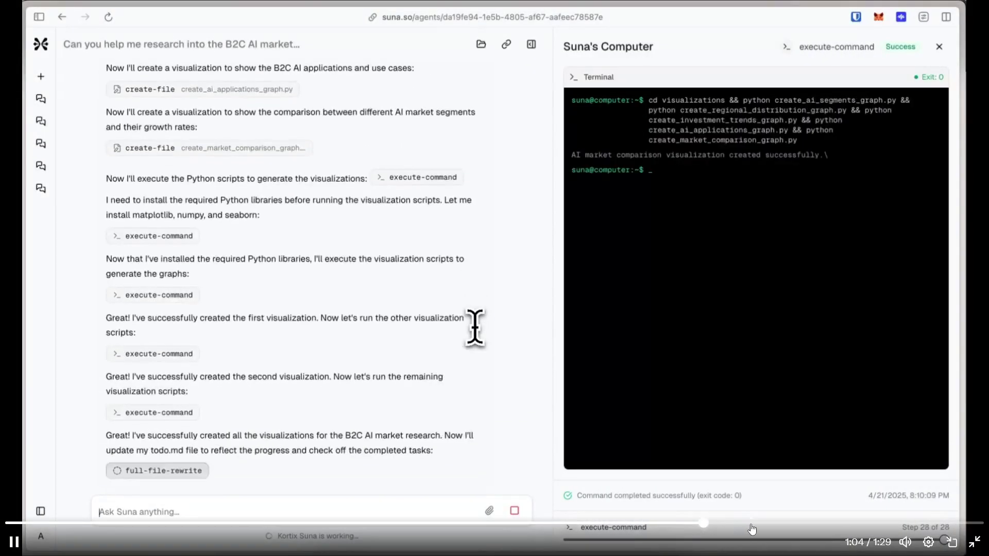
left_click(751, 529)
left_click(813, 529)
left_click(856, 529)
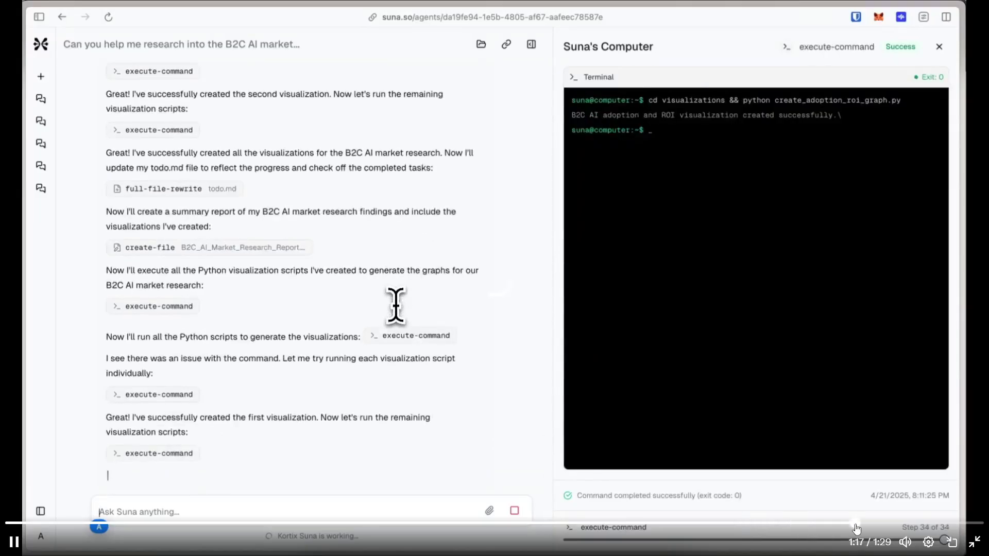
left_click(895, 525)
left_click(919, 524)
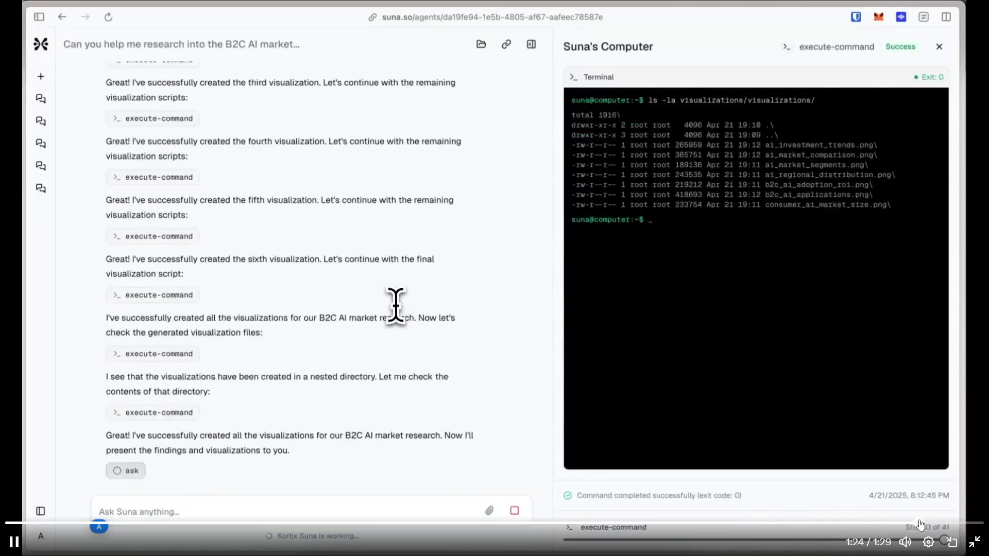
left_click(927, 526)
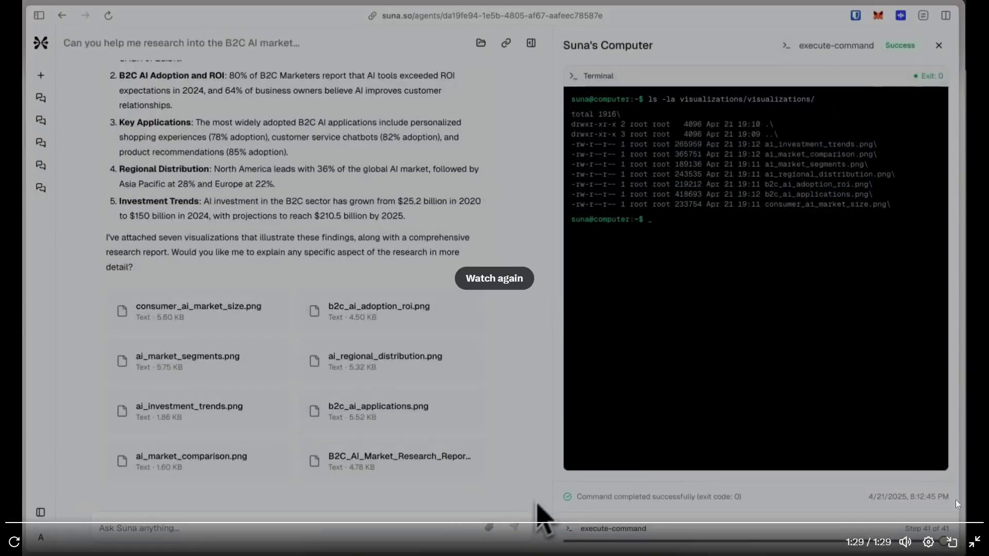
left_click(974, 542)
- Recheck Genspark's pricing and Proxy's Pro plan, ending on Kortix's Free $0, Pro $29, Enterprise $199 plans
left_click(425, 5)
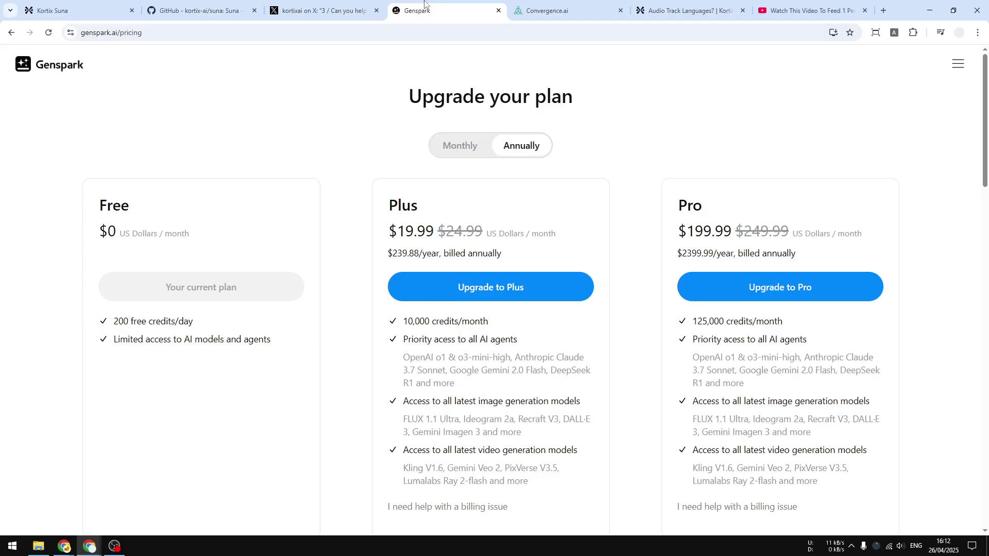
left_click(334, 4)
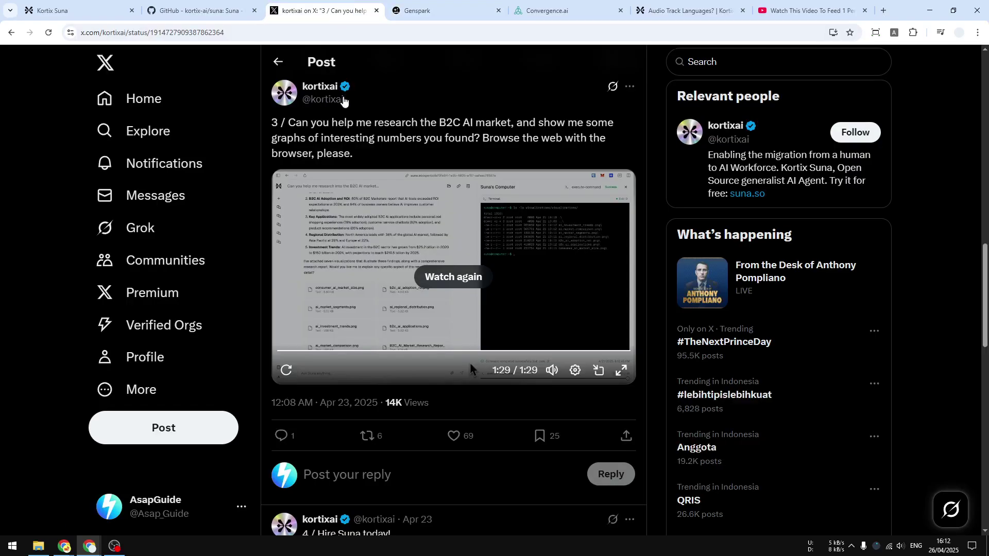
mouse_move(346, 105)
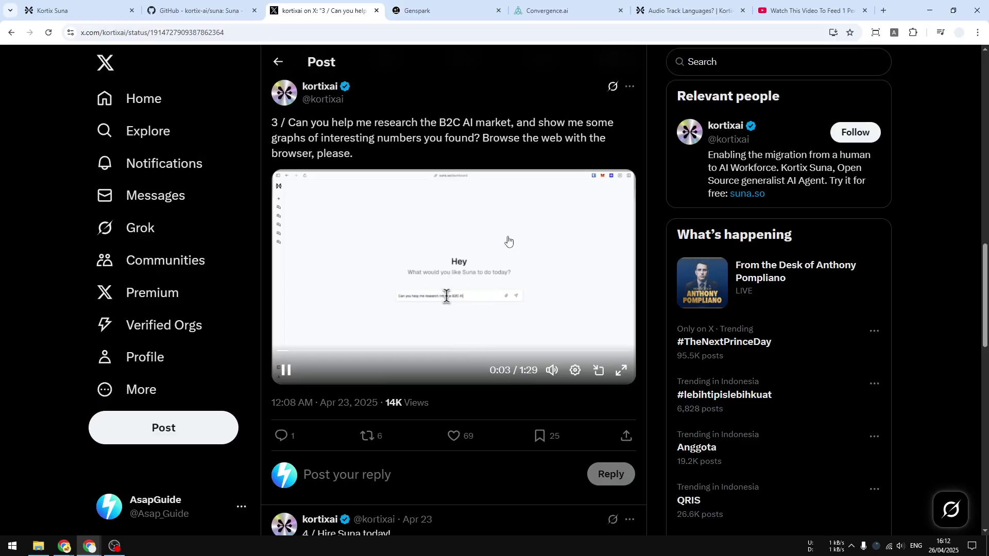
left_click(448, 6)
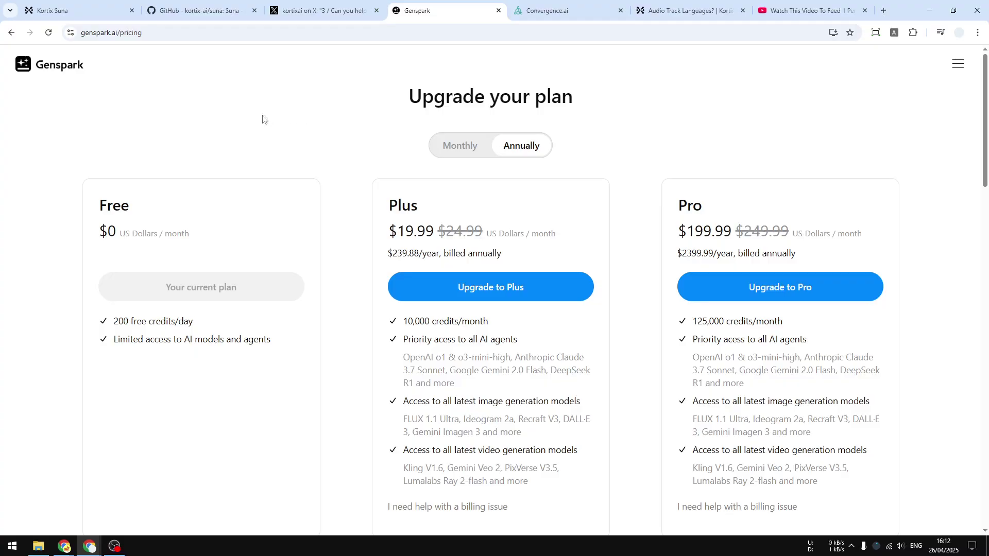
left_click(550, 3)
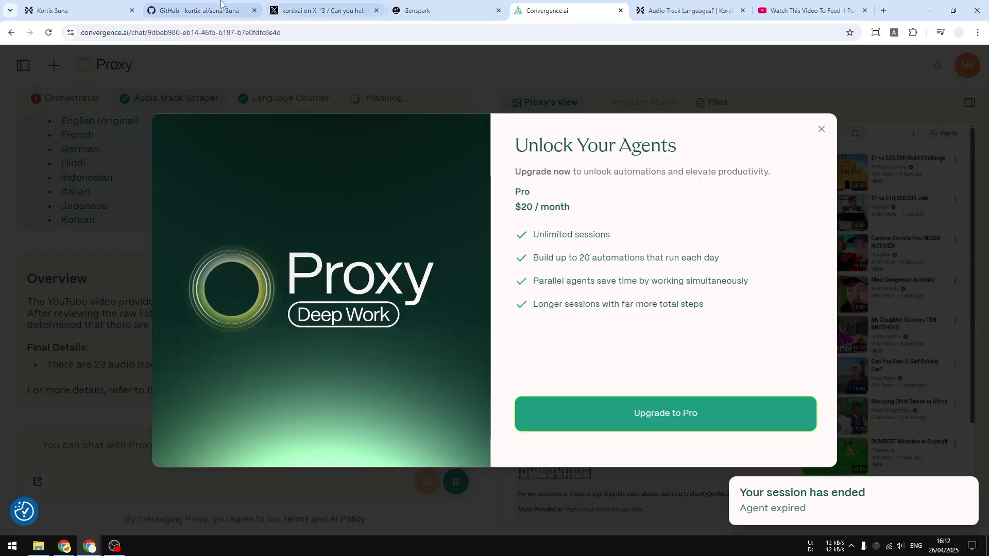
left_click(77, 10)
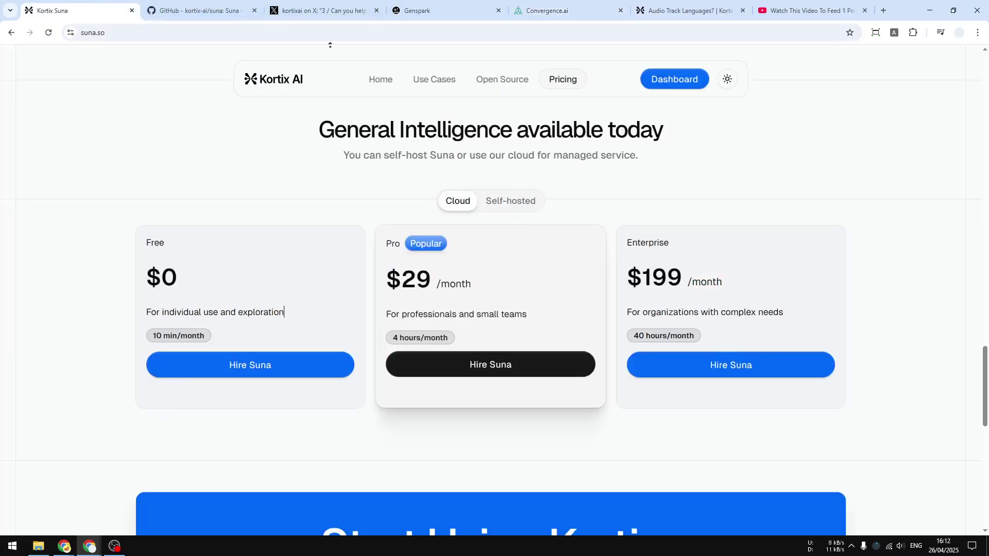